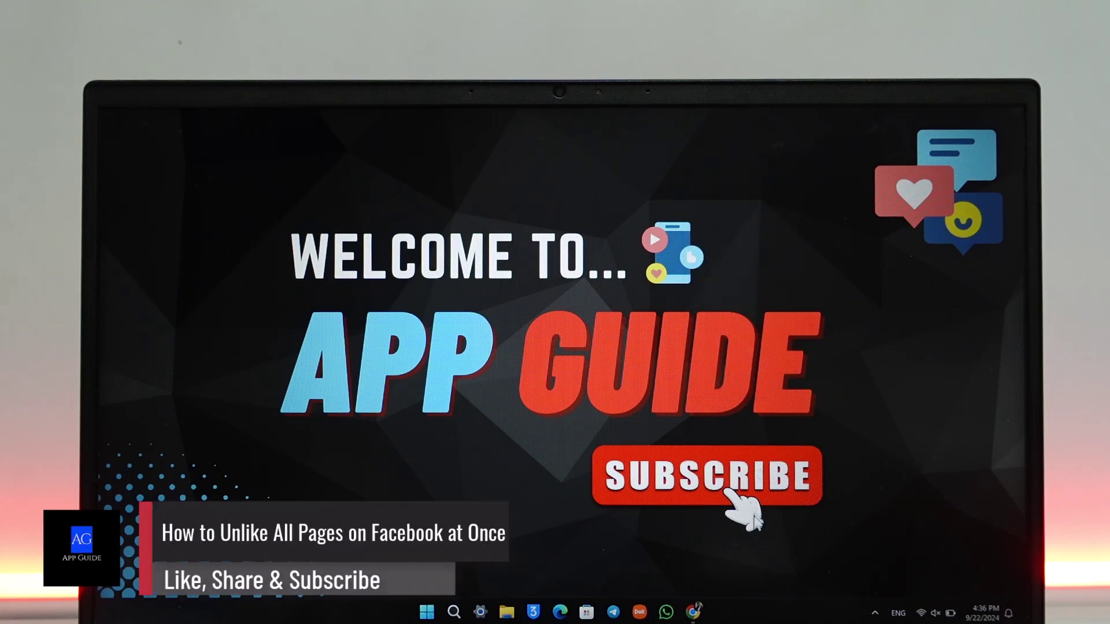
- Bring Google Chrome forward from the taskbar, showing the Facebook home feed
{"action": "left_click", "coordinate": [695, 613]}
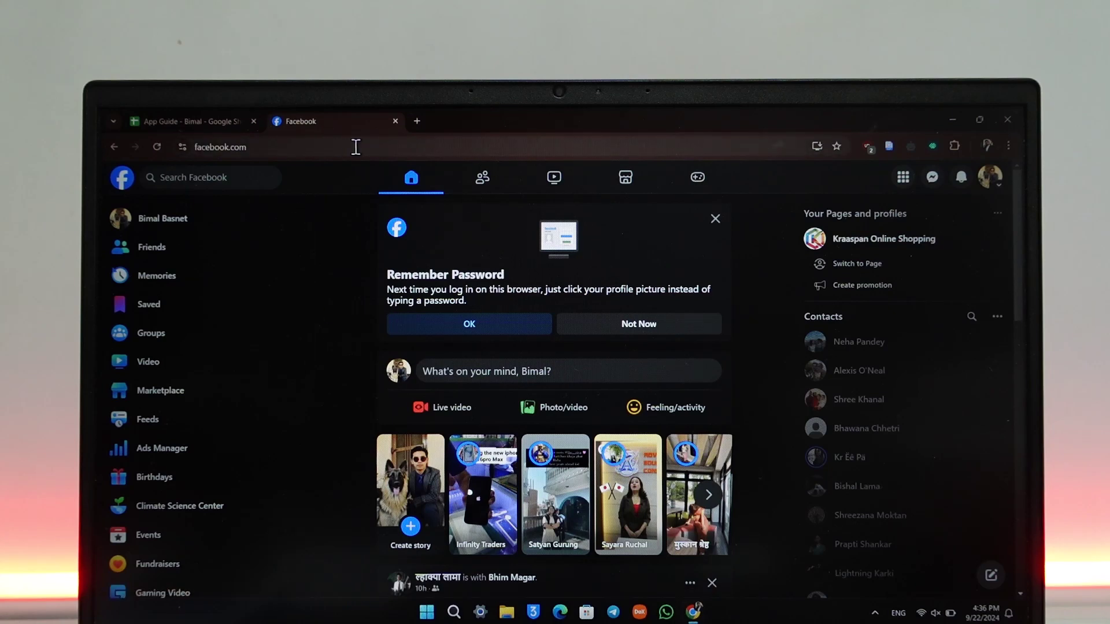
{"action": "scroll", "coordinate": [231, 460], "scroll_direction": "down", "scroll_amount": 3}
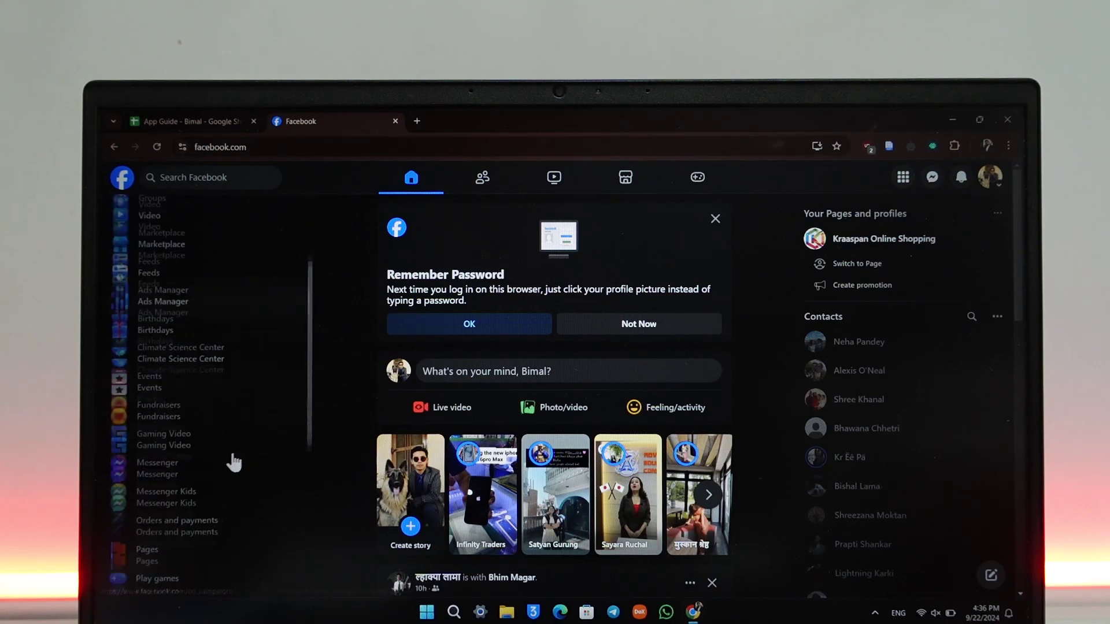
{"action": "left_click", "coordinate": [161, 467]}
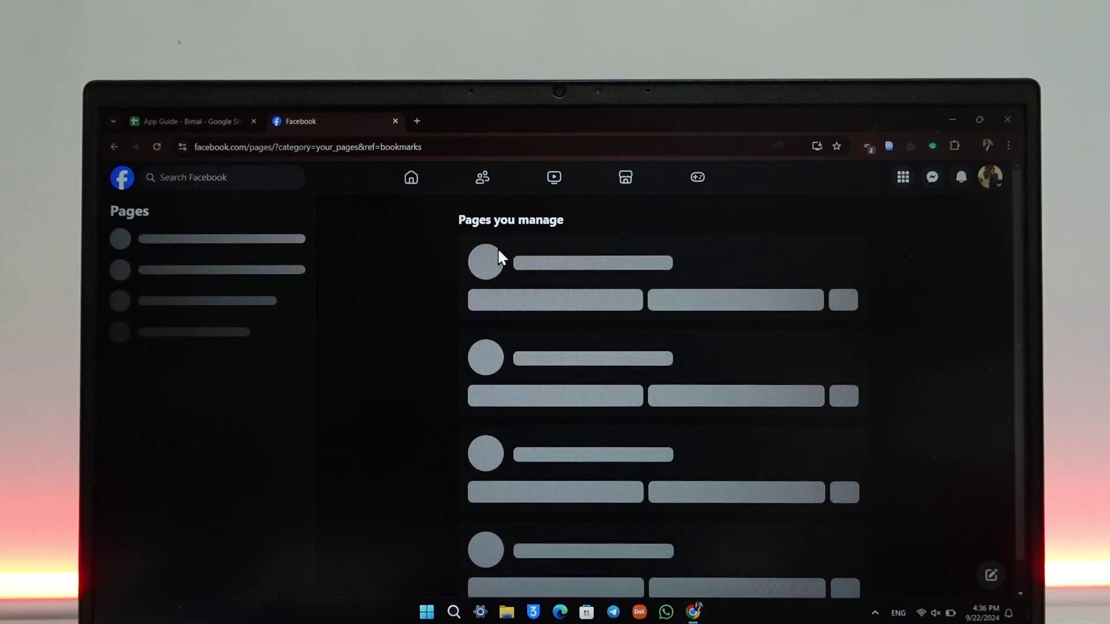
{"action": "left_click", "coordinate": [413, 180]}
{"action": "left_click", "coordinate": [337, 147]}
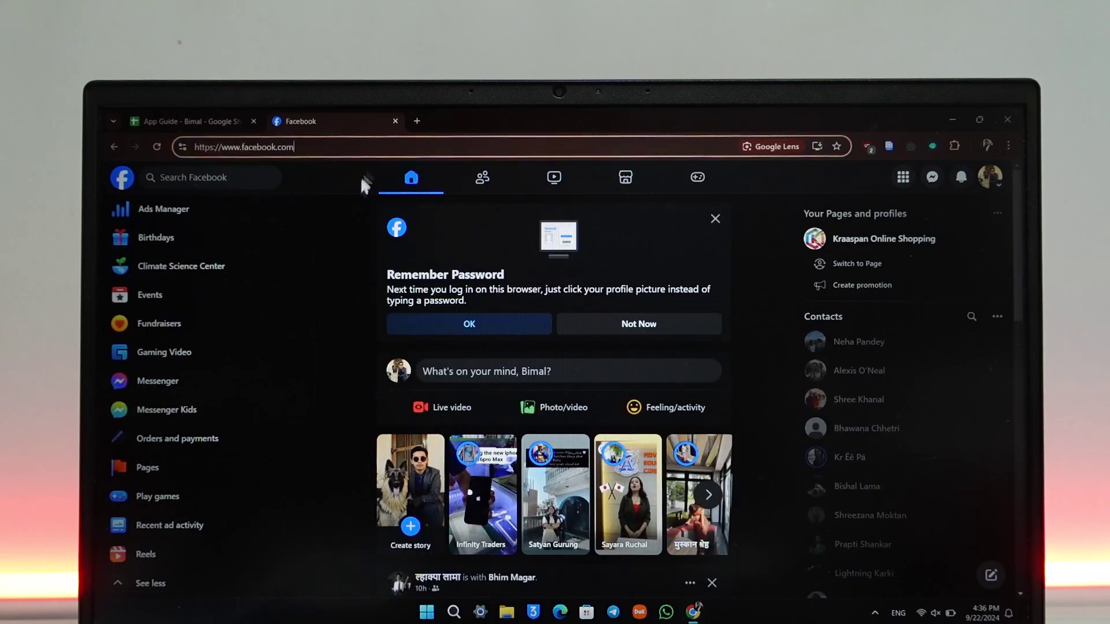
{"action": "left_click", "coordinate": [360, 177]}
{"action": "left_click", "coordinate": [326, 151]}
{"action": "left_click", "coordinate": [345, 187]}
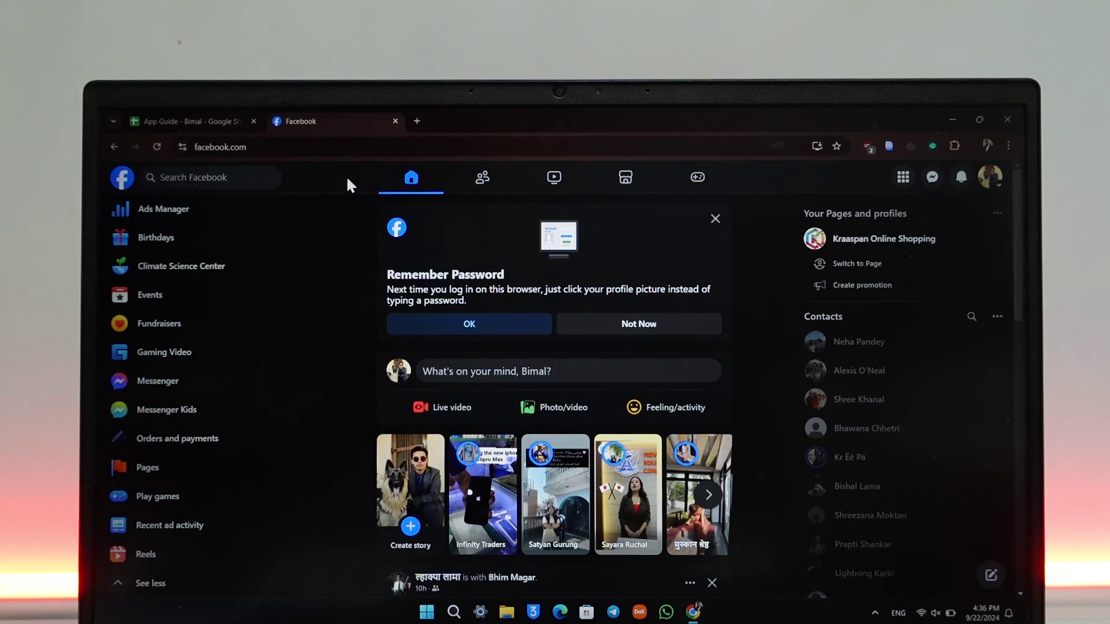
- Search 'chrome web store' in a new tab to reach the store home page
{"action": "left_click", "coordinate": [417, 120]}
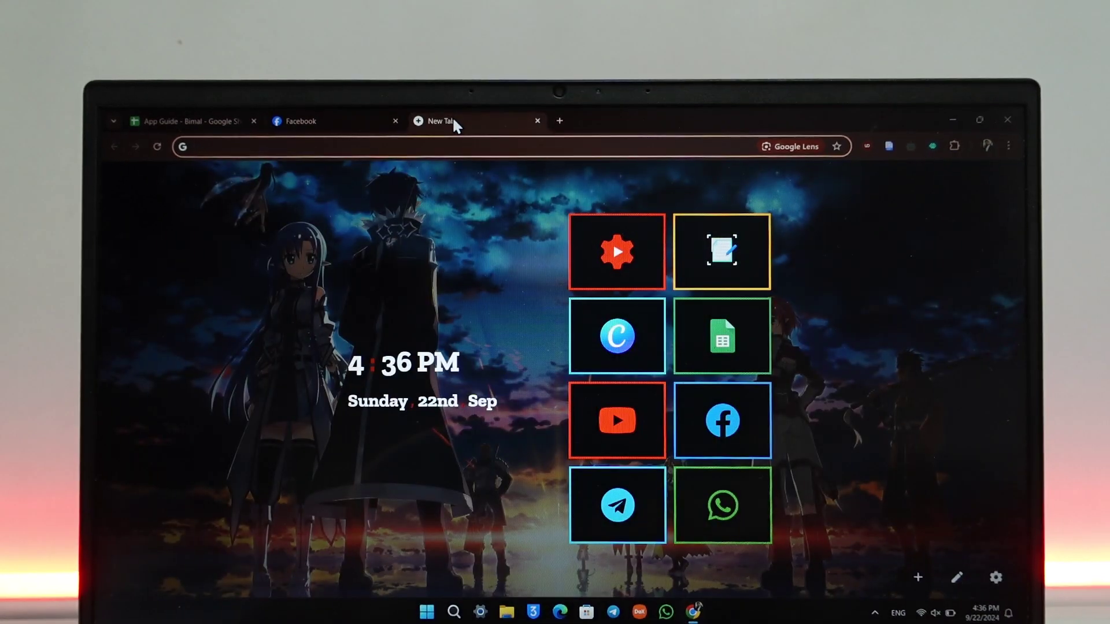
{"action": "type", "text": "chrome web"}
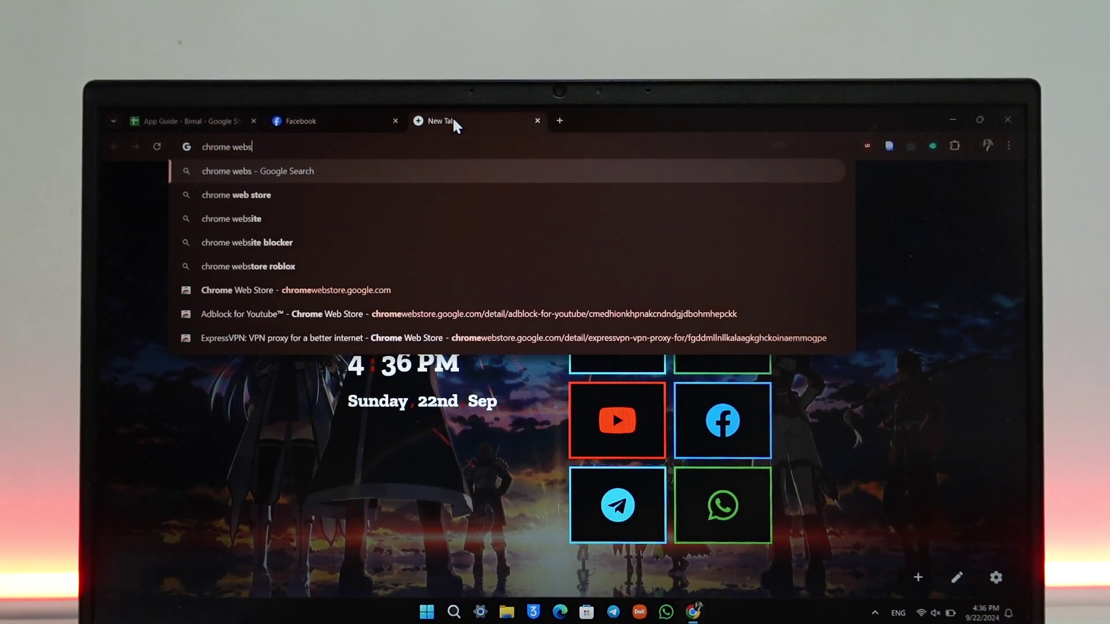
{"action": "type", "text": " store"}
{"action": "key", "text": "Return"}
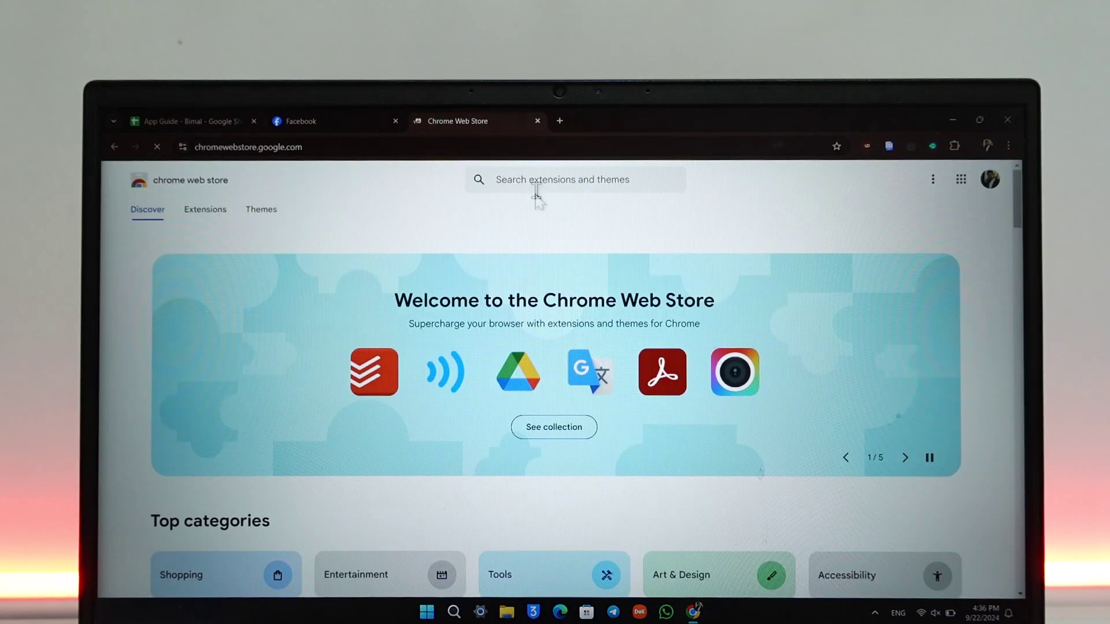
- Search the store for 'l.o' and open the L.O.C extension's listing
{"action": "left_click", "coordinate": [574, 180]}
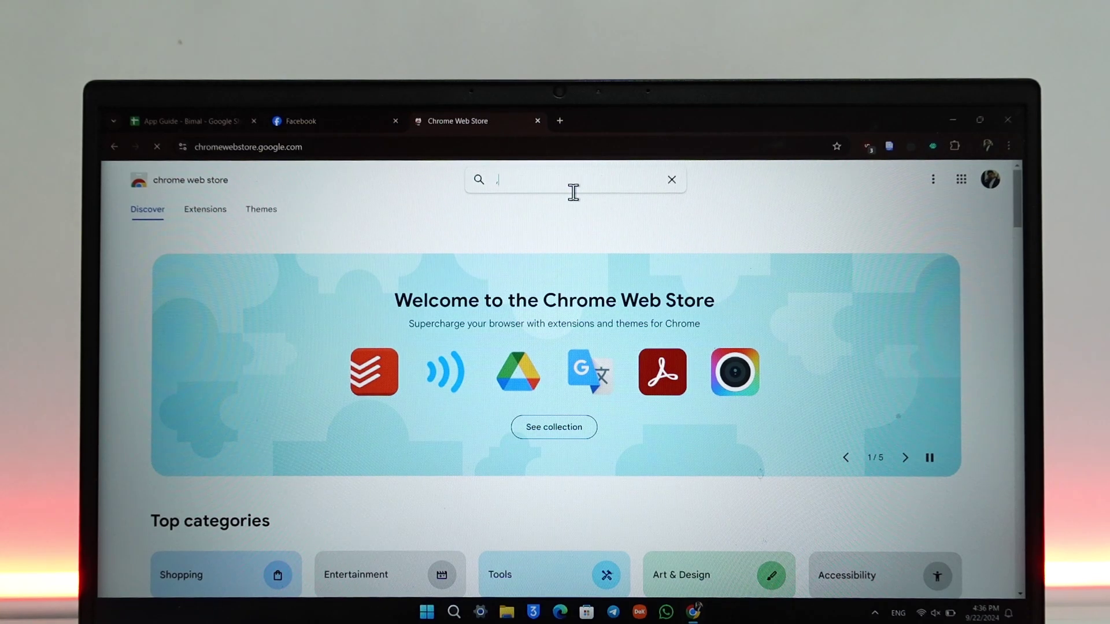
{"action": "left_click", "coordinate": [573, 179]}
{"action": "type", "text": "o"}
{"action": "key", "text": "BackSpace"}
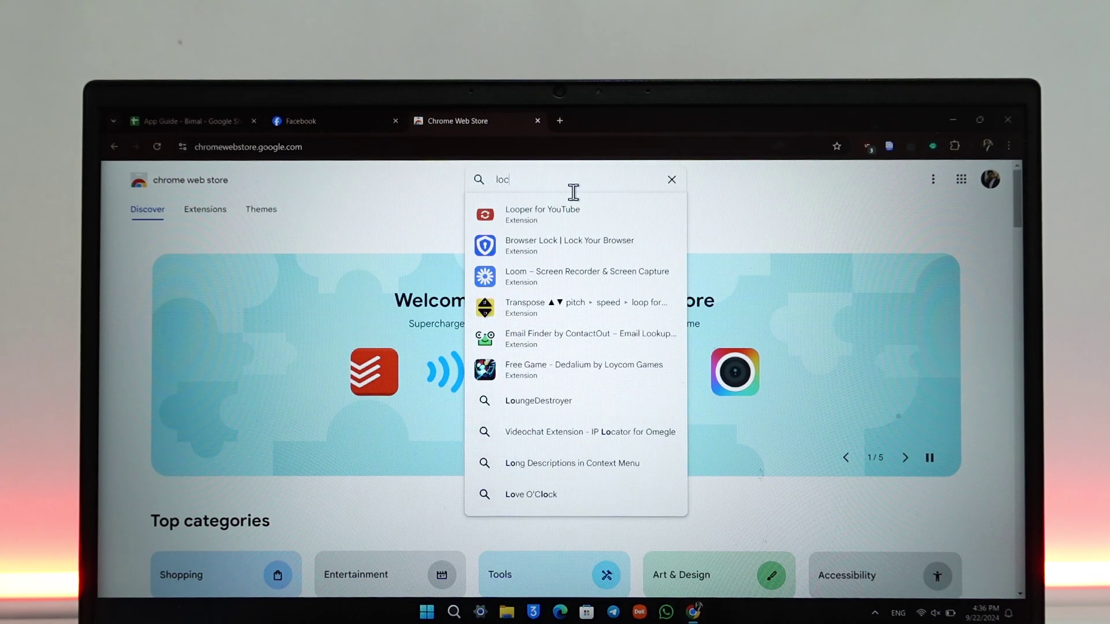
{"action": "key", "text": "BackSpace"}
{"action": "key", "text": "BackSpace"}
{"action": "type", "text": "."}
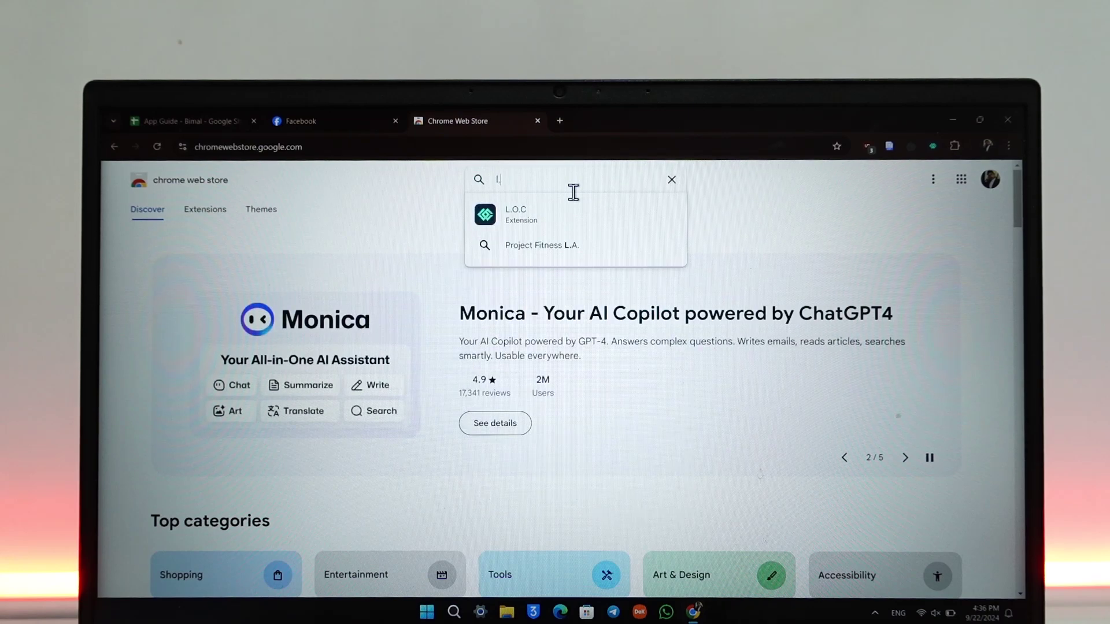
{"action": "type", "text": "o"}
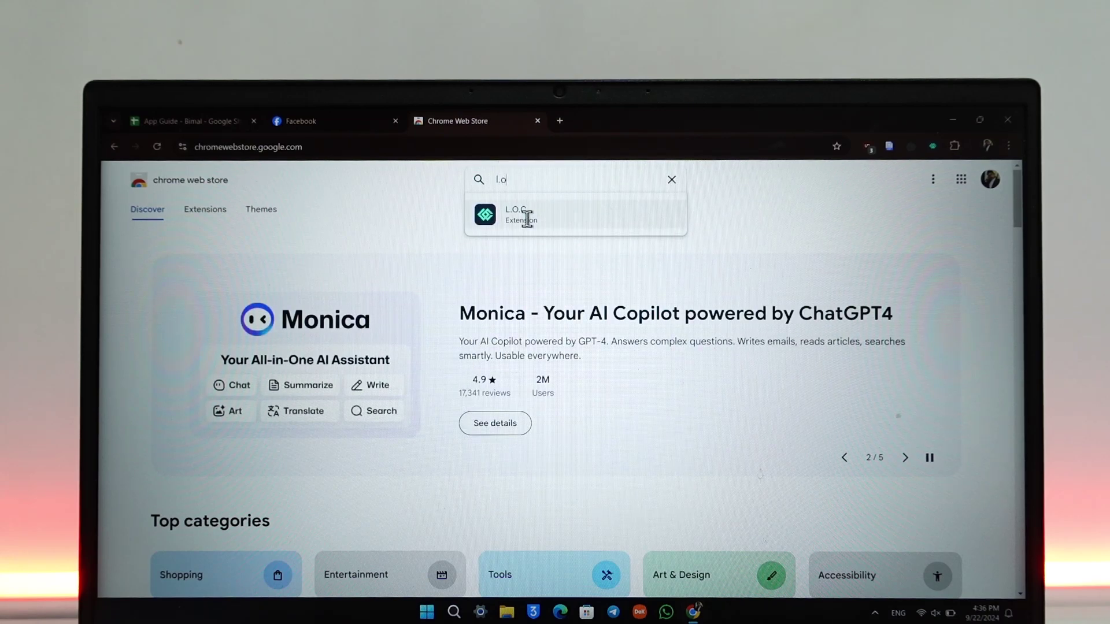
{"action": "left_click", "coordinate": [553, 226]}
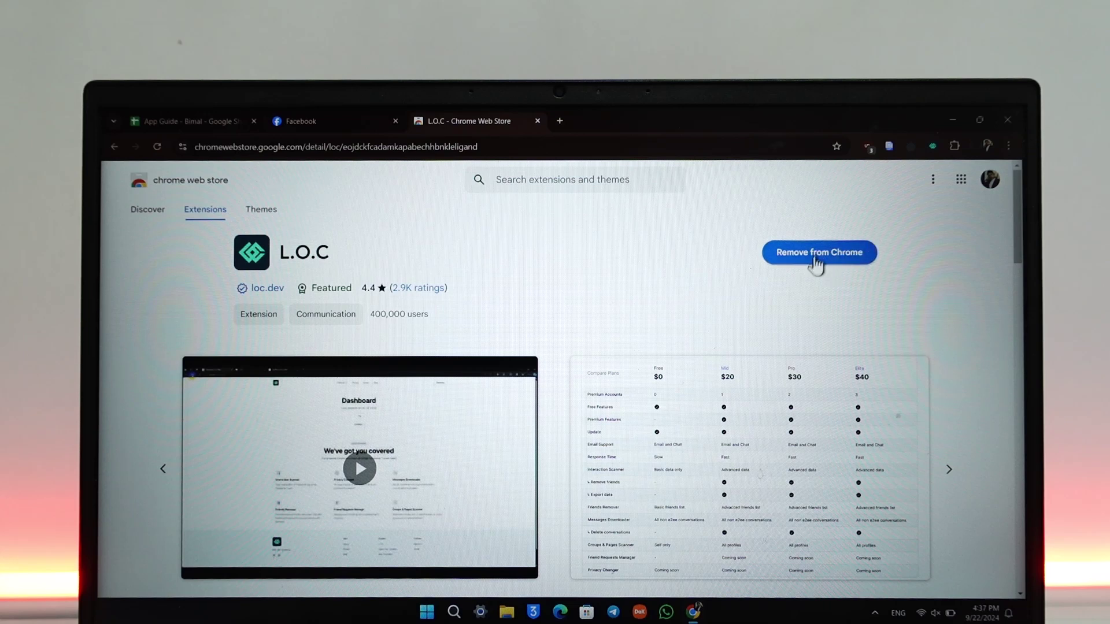
- Check the Extensions menu, then launch L.O.C from its pinned toolbar icon
{"action": "left_click", "coordinate": [955, 147]}
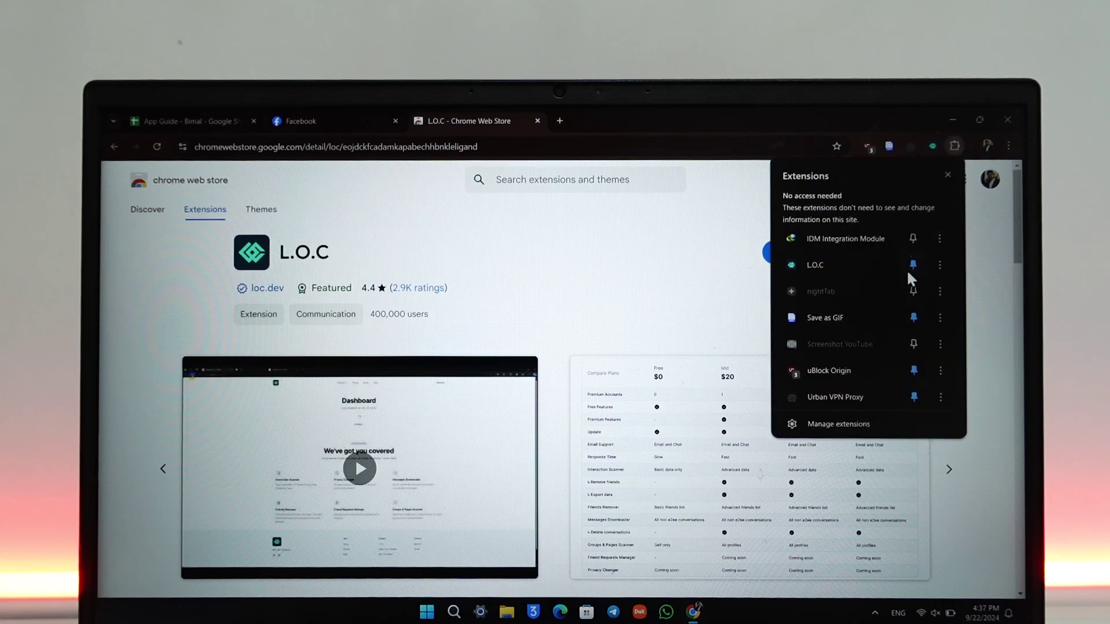
{"action": "left_click", "coordinate": [727, 212]}
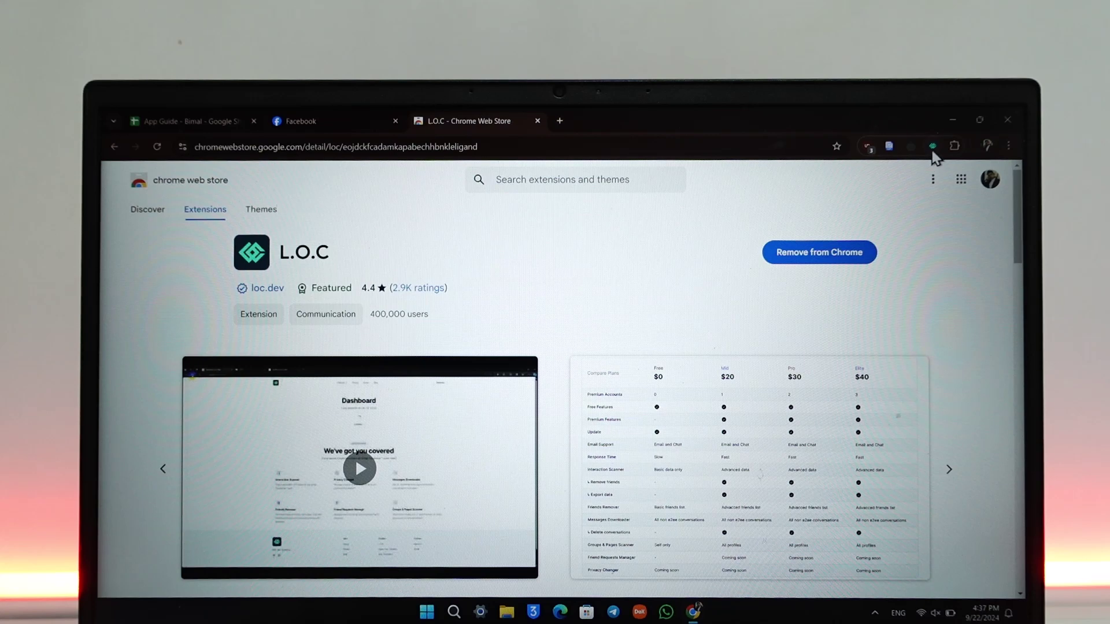
{"action": "left_click", "coordinate": [933, 147]}
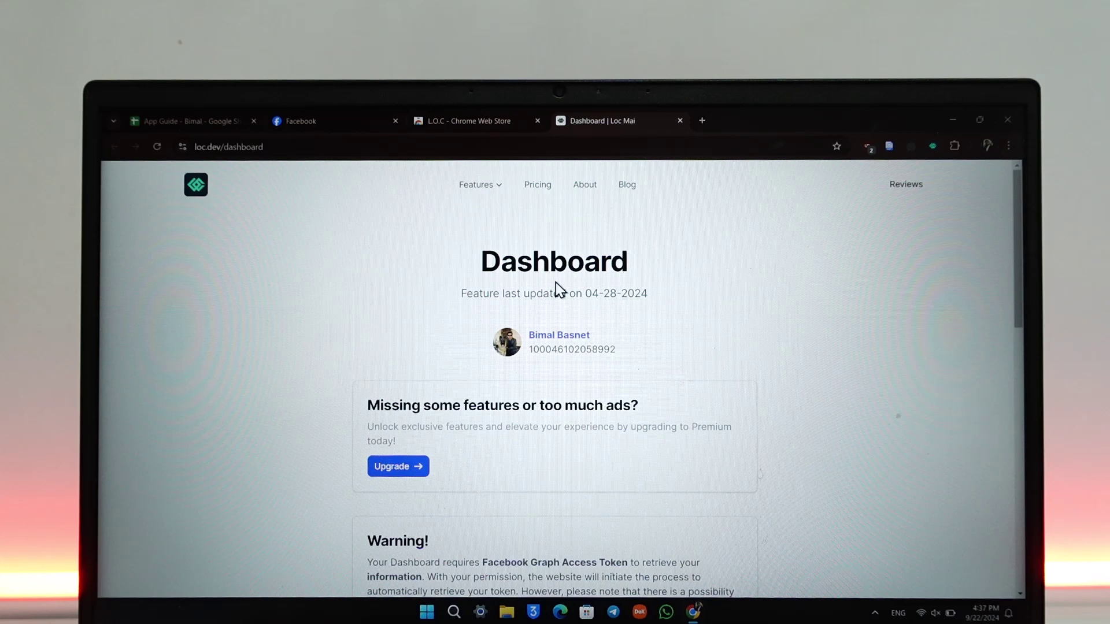
{"action": "scroll", "coordinate": [669, 339], "scroll_direction": "down", "scroll_amount": 3}
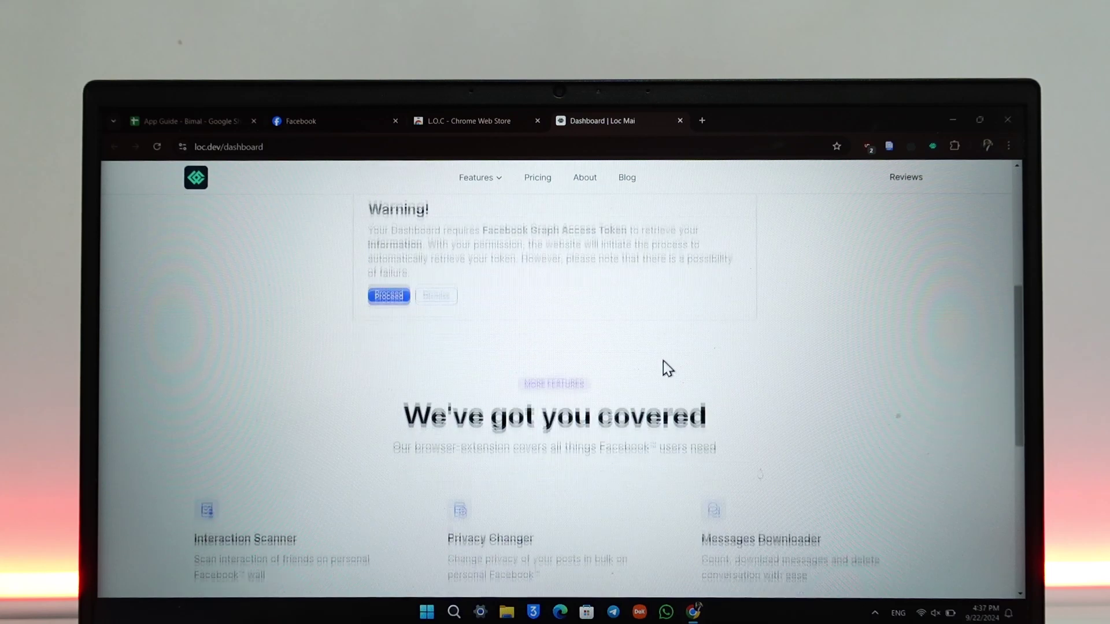
{"action": "scroll", "coordinate": [665, 367], "scroll_direction": "down", "scroll_amount": 2}
{"action": "scroll", "coordinate": [759, 331], "scroll_direction": "down", "scroll_amount": 2}
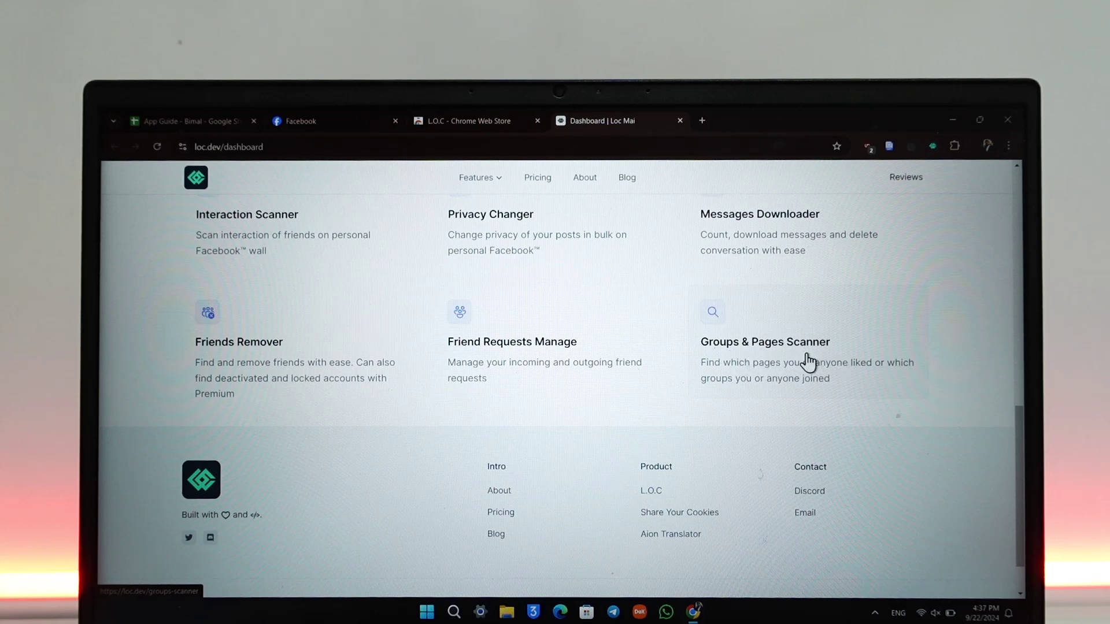
{"action": "scroll", "coordinate": [810, 363], "scroll_direction": "up", "scroll_amount": 10}
{"action": "scroll", "coordinate": [802, 368], "scroll_direction": "up", "scroll_amount": 2}
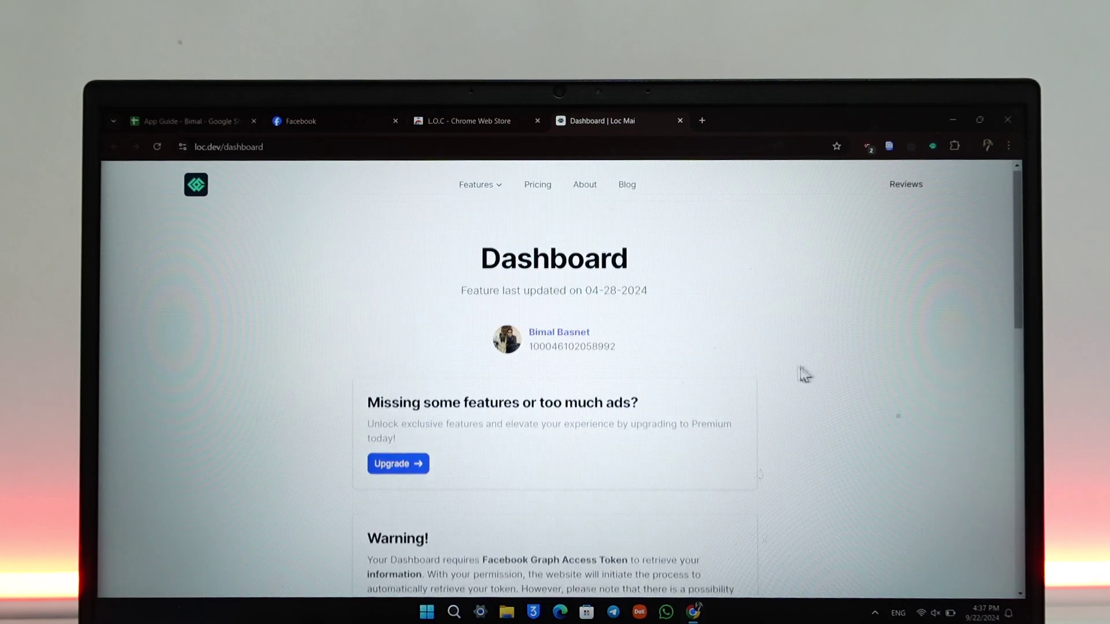
- Open the Features dropdown in the loc.dev navigation bar
{"action": "left_click", "coordinate": [500, 191]}
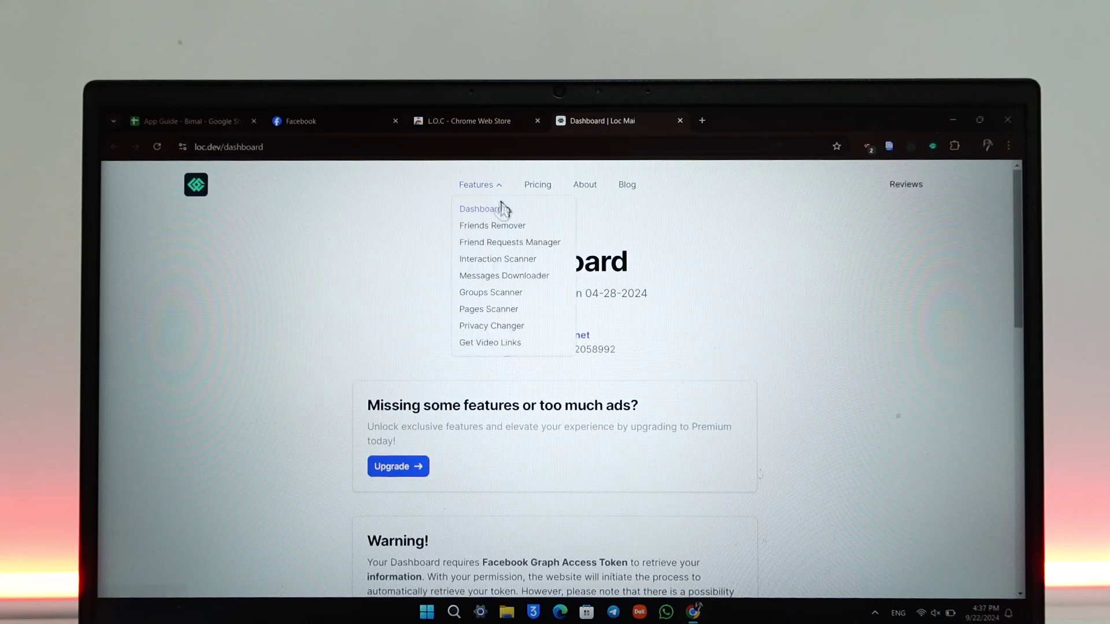
- Open Pages Scanner and run a search on the prefilled Facebook UID
{"action": "left_click", "coordinate": [507, 319]}
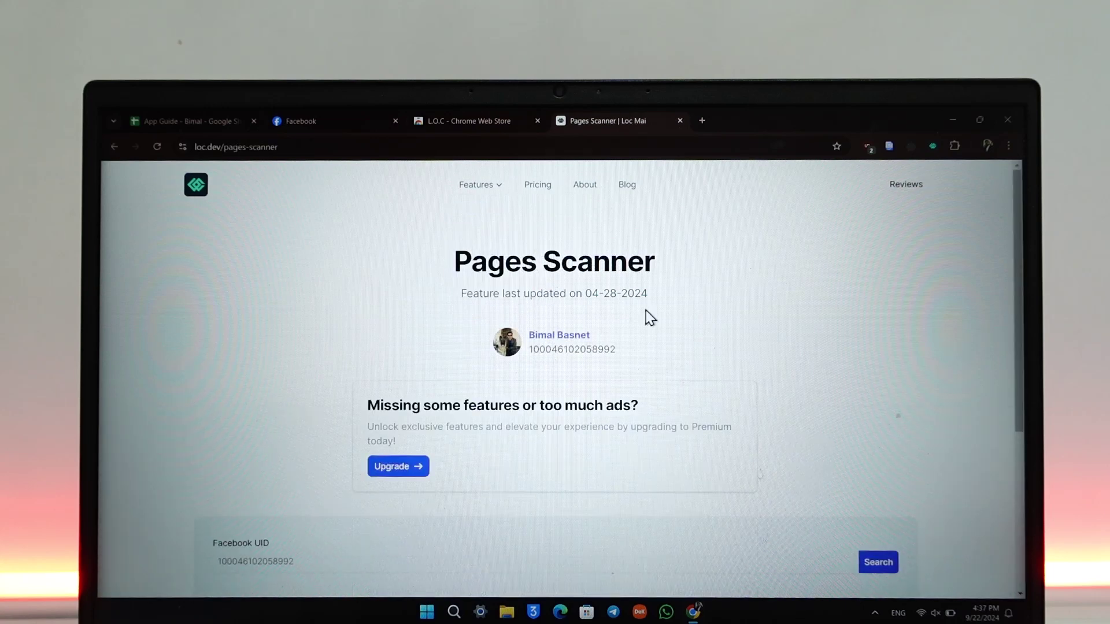
{"action": "scroll", "coordinate": [633, 322], "scroll_direction": "down", "scroll_amount": 3}
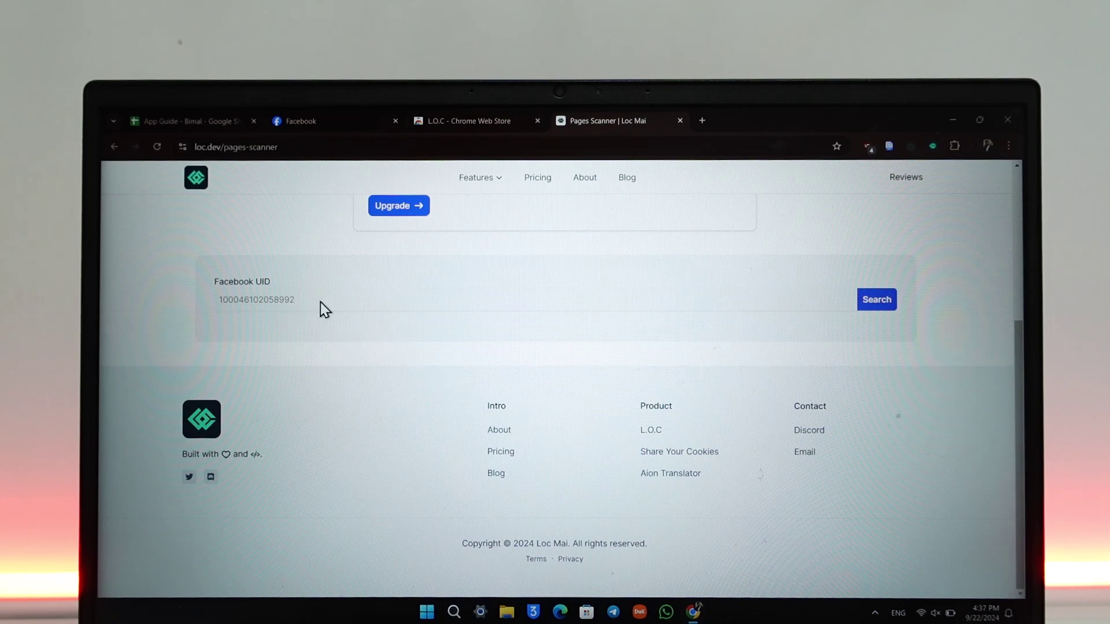
{"action": "left_click", "coordinate": [891, 306]}
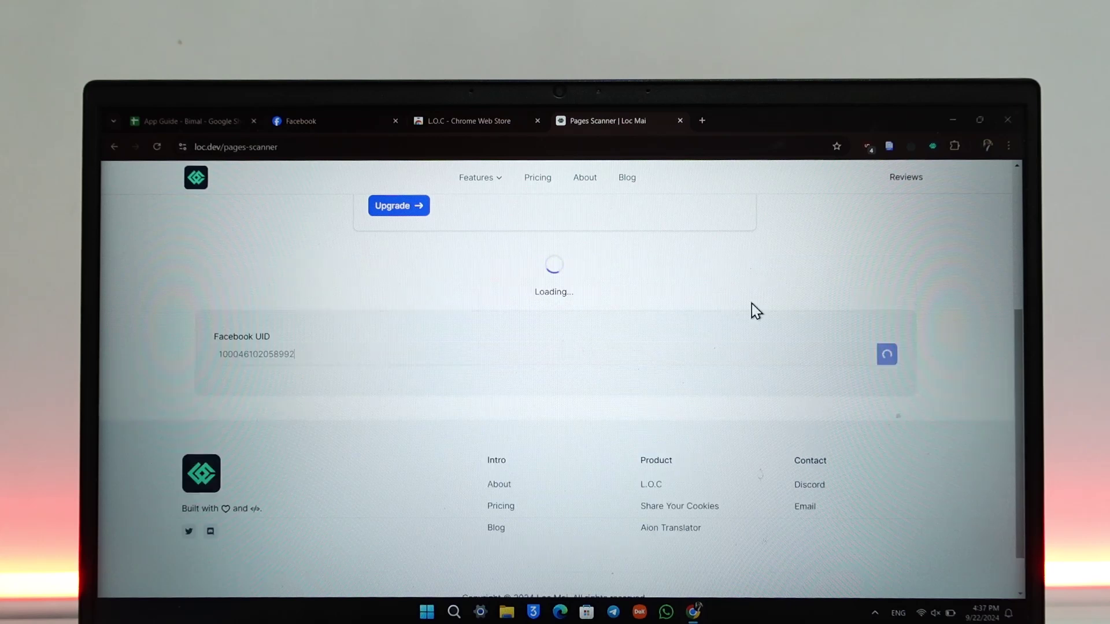
{"action": "scroll", "coordinate": [646, 364], "scroll_direction": "down", "scroll_amount": 3}
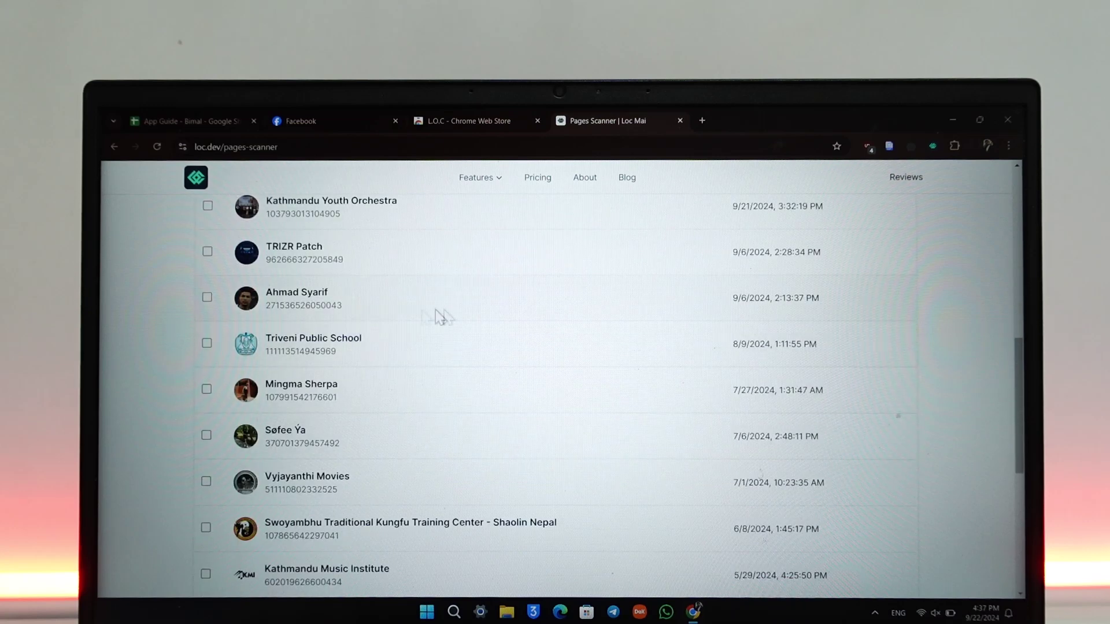
{"action": "scroll", "coordinate": [621, 376], "scroll_direction": "down", "scroll_amount": 2}
{"action": "scroll", "coordinate": [622, 378], "scroll_direction": "up", "scroll_amount": 10}
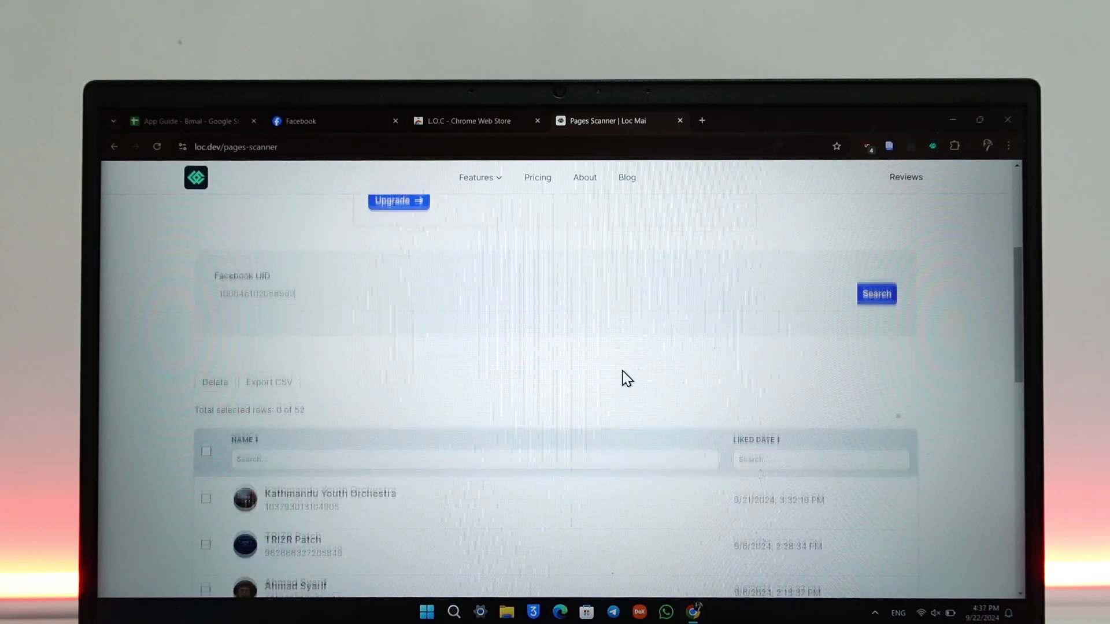
{"action": "scroll", "coordinate": [619, 385], "scroll_direction": "down", "scroll_amount": 10}
- Change the results table from Show 10 to Show 500 rows per page
{"action": "left_click", "coordinate": [523, 295]}
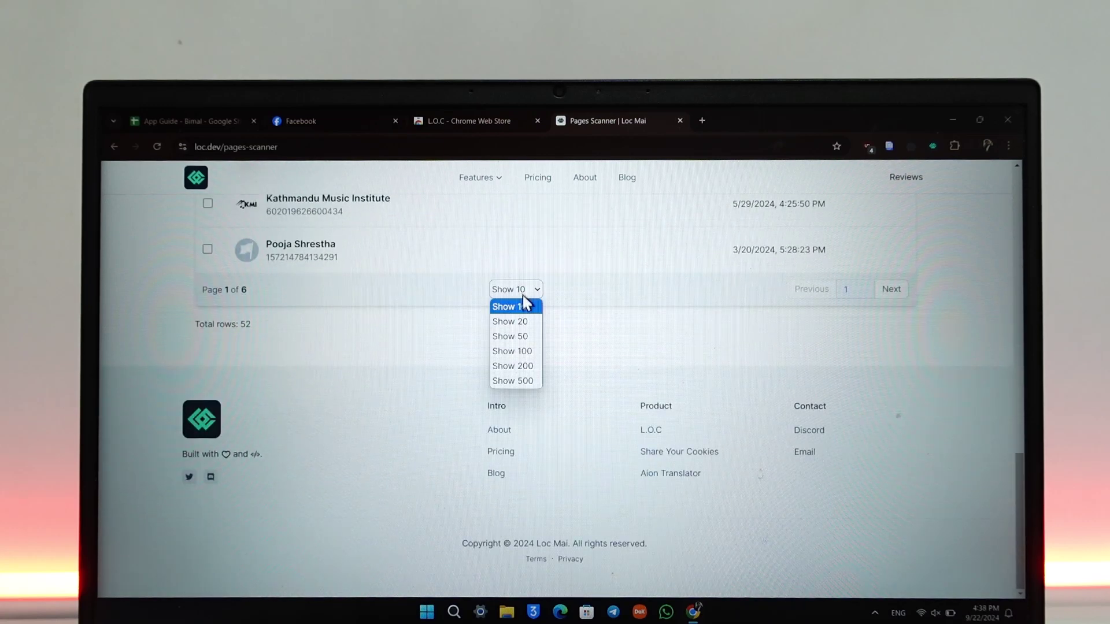
{"action": "left_click", "coordinate": [526, 382]}
{"action": "scroll", "coordinate": [531, 390], "scroll_direction": "down", "scroll_amount": 5}
{"action": "scroll", "coordinate": [555, 401], "scroll_direction": "down", "scroll_amount": 5}
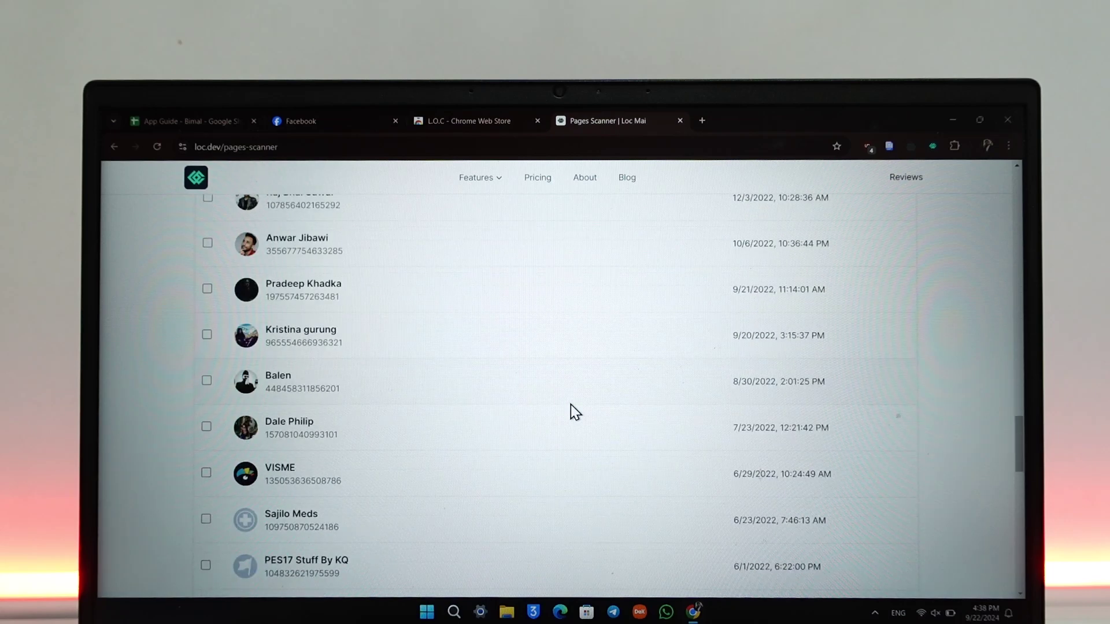
{"action": "scroll", "coordinate": [573, 411], "scroll_direction": "down", "scroll_amount": 5}
{"action": "mouse_move", "coordinate": [1020, 498]}
{"action": "left_mouse_down"}
{"action": "mouse_move", "coordinate": [1020, 564]}
{"action": "mouse_move", "coordinate": [1019, 174]}
{"action": "left_mouse_up"}
{"action": "scroll", "coordinate": [964, 261], "scroll_direction": "down", "scroll_amount": 2}
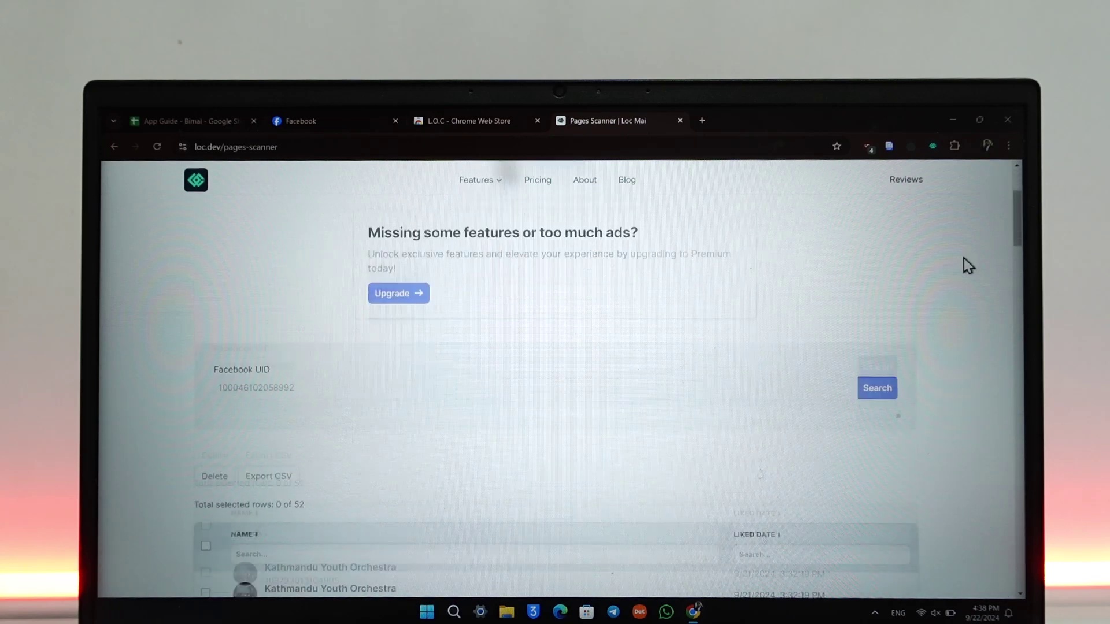
{"action": "scroll", "coordinate": [867, 312], "scroll_direction": "down", "scroll_amount": 2}
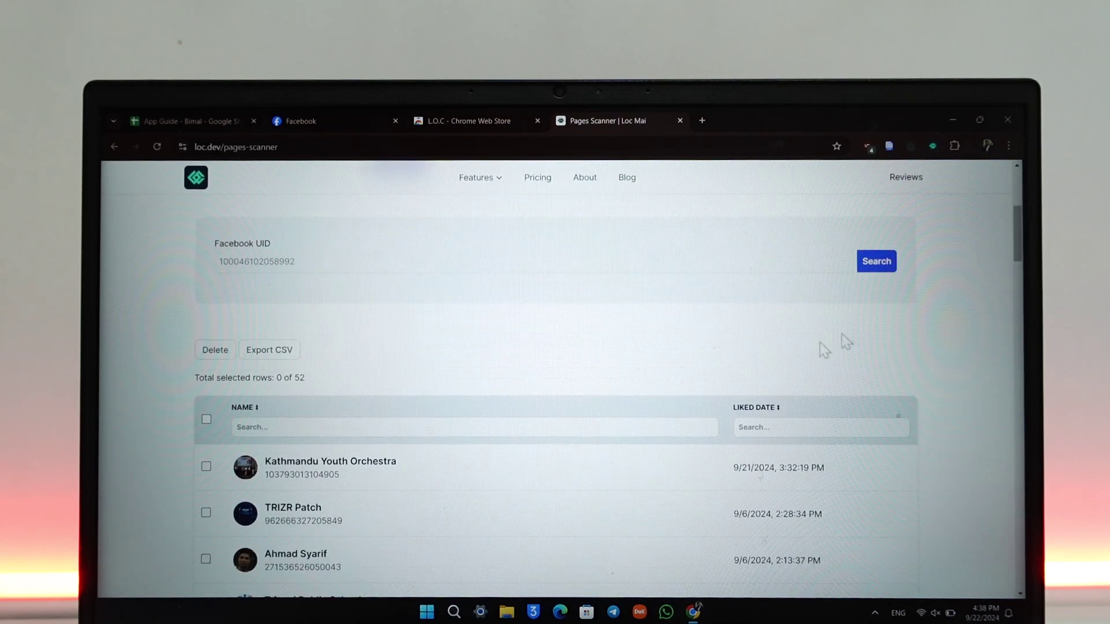
{"action": "left_click", "coordinate": [205, 421]}
{"action": "scroll", "coordinate": [260, 442], "scroll_direction": "down", "scroll_amount": 5}
{"action": "scroll", "coordinate": [289, 465], "scroll_direction": "up", "scroll_amount": 8}
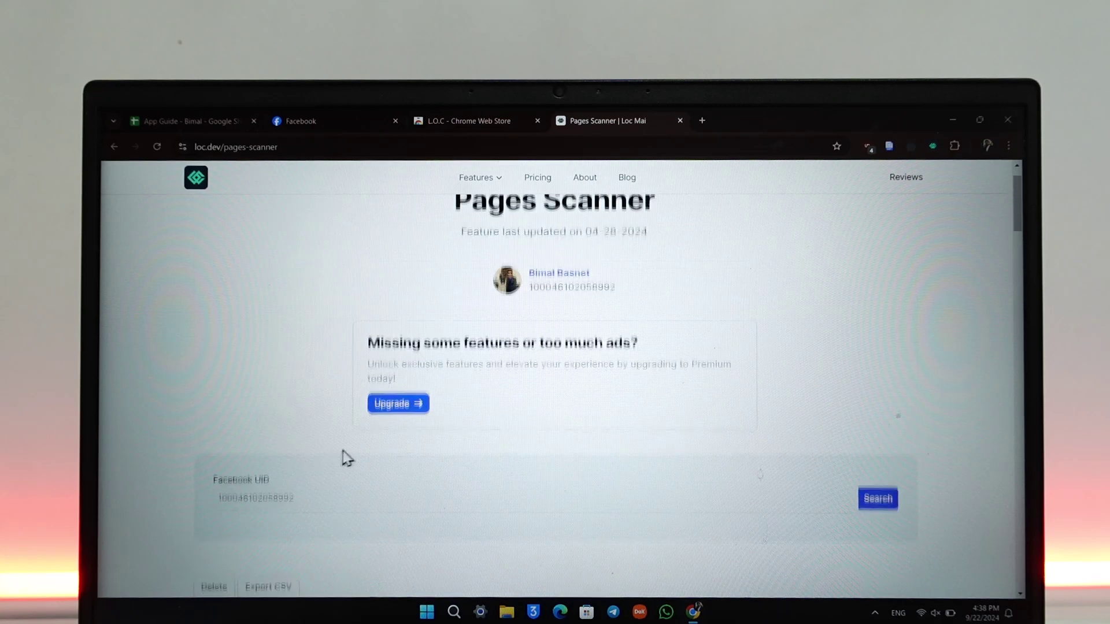
{"action": "scroll", "coordinate": [347, 458], "scroll_direction": "down", "scroll_amount": 3}
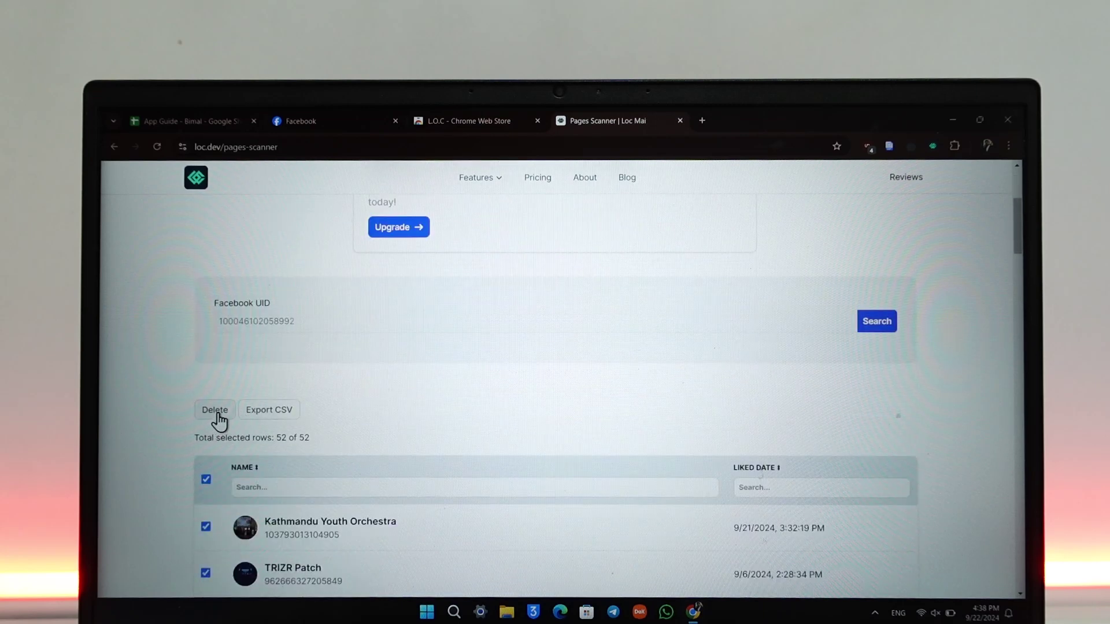
{"action": "scroll", "coordinate": [362, 434], "scroll_direction": "down", "scroll_amount": 4}
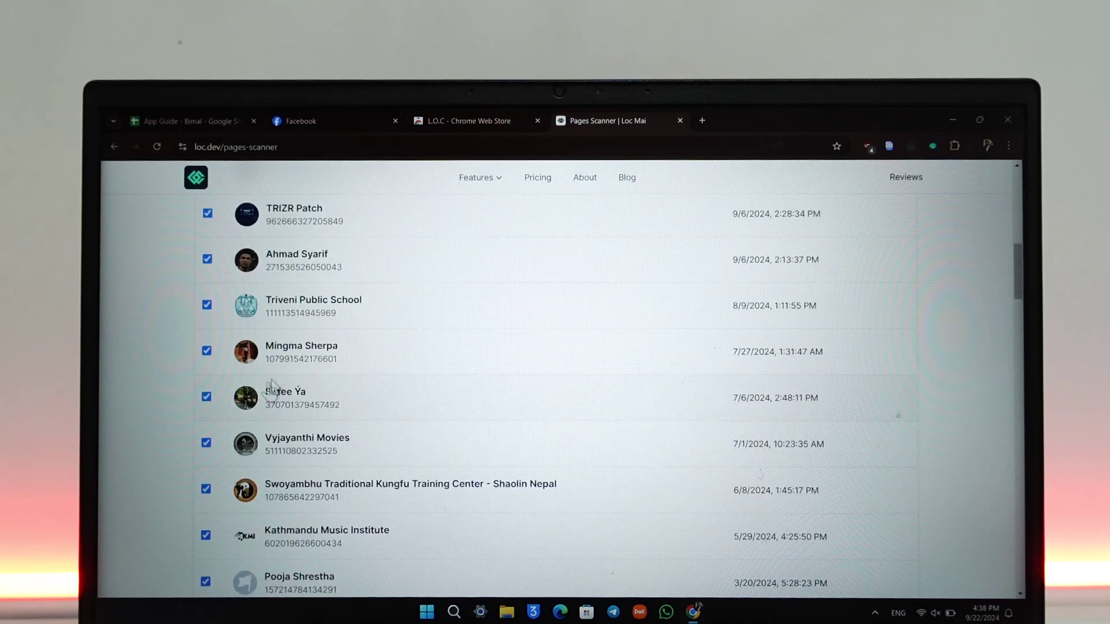
{"action": "scroll", "coordinate": [518, 433], "scroll_direction": "down", "scroll_amount": 5}
{"action": "scroll", "coordinate": [510, 443], "scroll_direction": "down", "scroll_amount": 4}
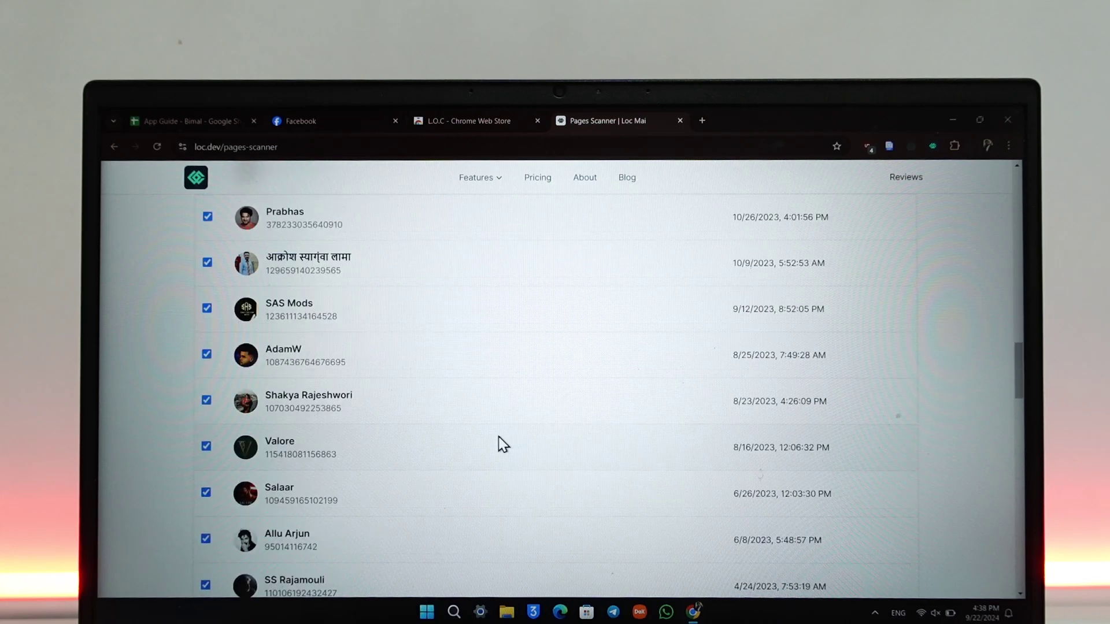
{"action": "scroll", "coordinate": [502, 444], "scroll_direction": "down", "scroll_amount": 4}
{"action": "scroll", "coordinate": [494, 443], "scroll_direction": "up", "scroll_amount": 10}
{"action": "scroll", "coordinate": [493, 444], "scroll_direction": "up", "scroll_amount": 5}
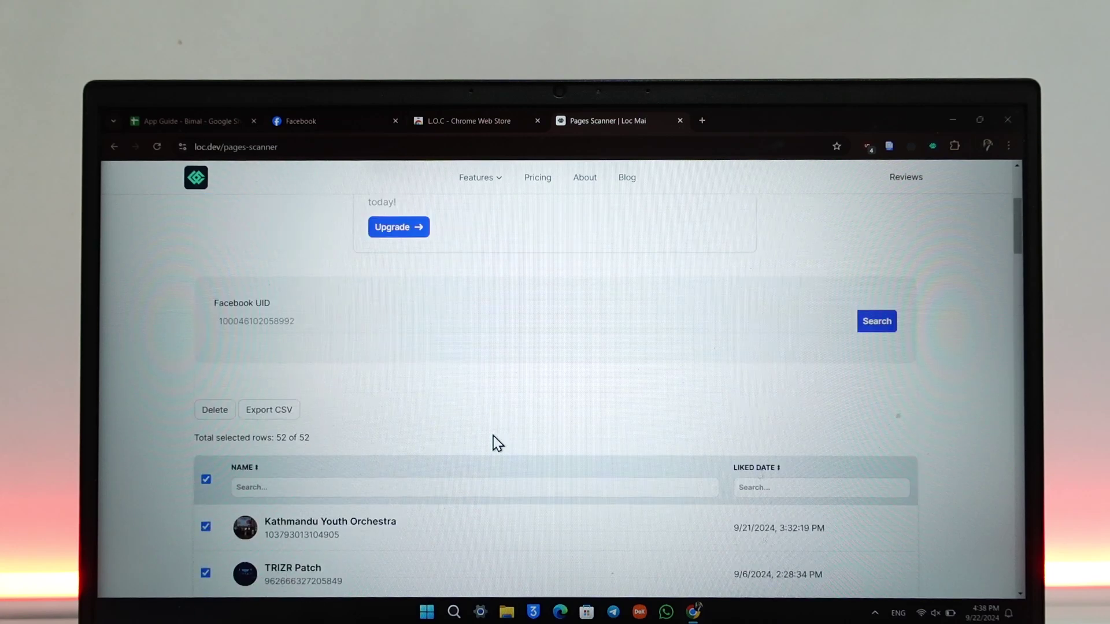
{"action": "scroll", "coordinate": [233, 503], "scroll_direction": "up", "scroll_amount": 3}
{"action": "scroll", "coordinate": [279, 501], "scroll_direction": "down", "scroll_amount": 2}
{"action": "left_click", "coordinate": [207, 479]}
{"action": "scroll", "coordinate": [286, 451], "scroll_direction": "up", "scroll_amount": 3}
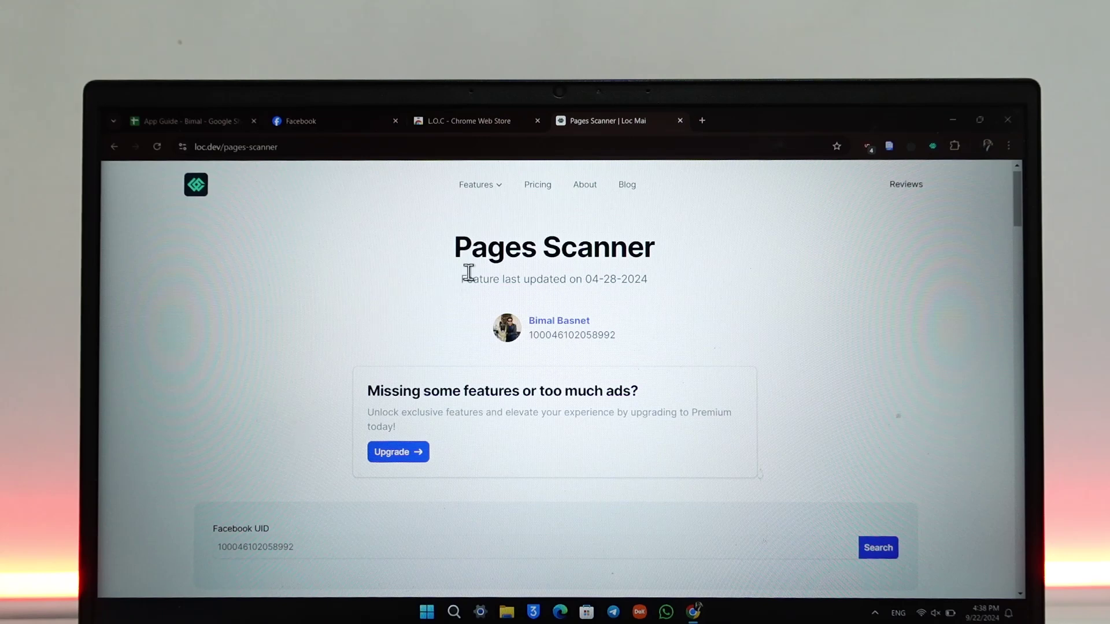
- Highlight and deselect the Pages Scanner title, then switch to the L.O.C store tab
{"action": "left_click_drag", "start_coordinate": [457, 247], "coordinate": [677, 286]}
{"action": "left_click", "coordinate": [678, 286]}
{"action": "left_click", "coordinate": [483, 113]}
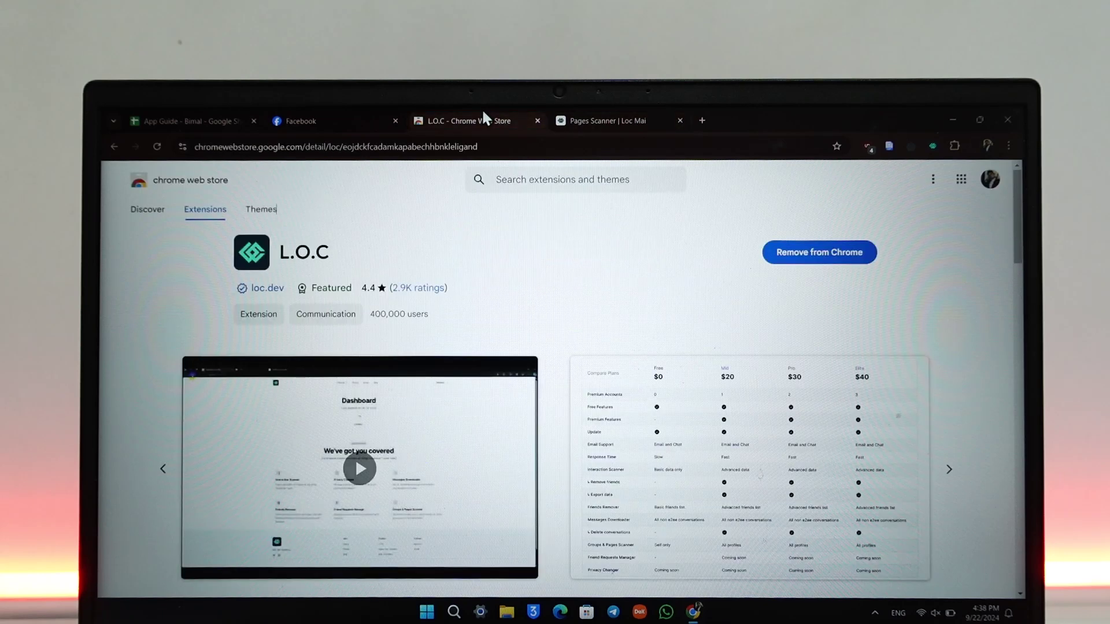